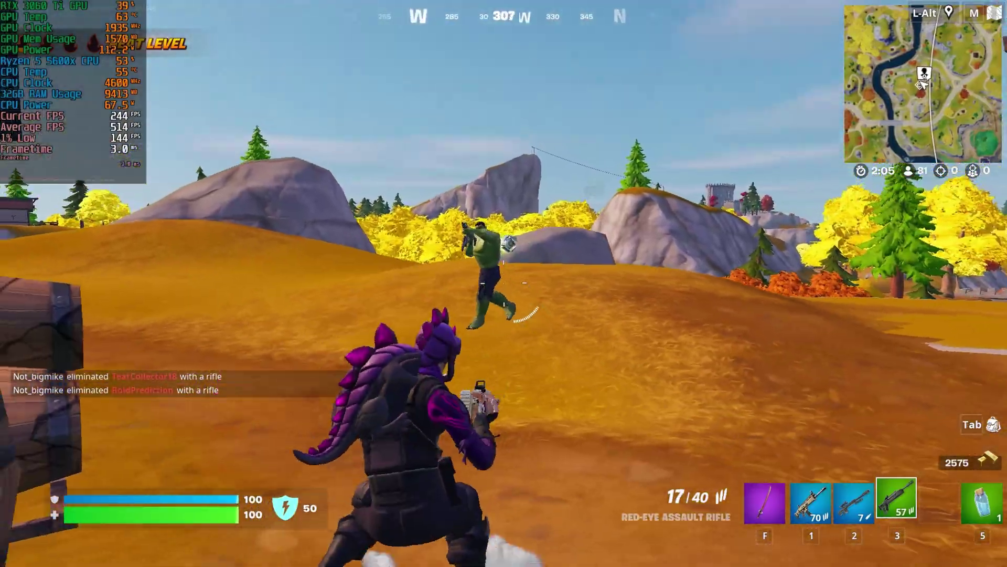
# Step: Eliminate the green enemy, collect the dropped gold and ammo, and confirm an augment
pyautogui.click(504, 283)
pyautogui.click(504, 283)
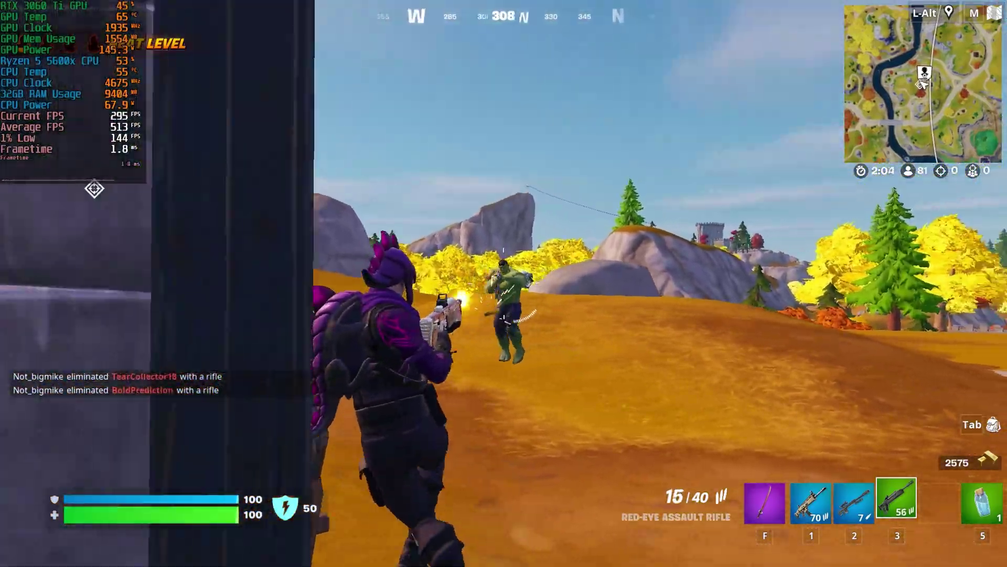
pyautogui.click(503, 284)
pyautogui.press('w')
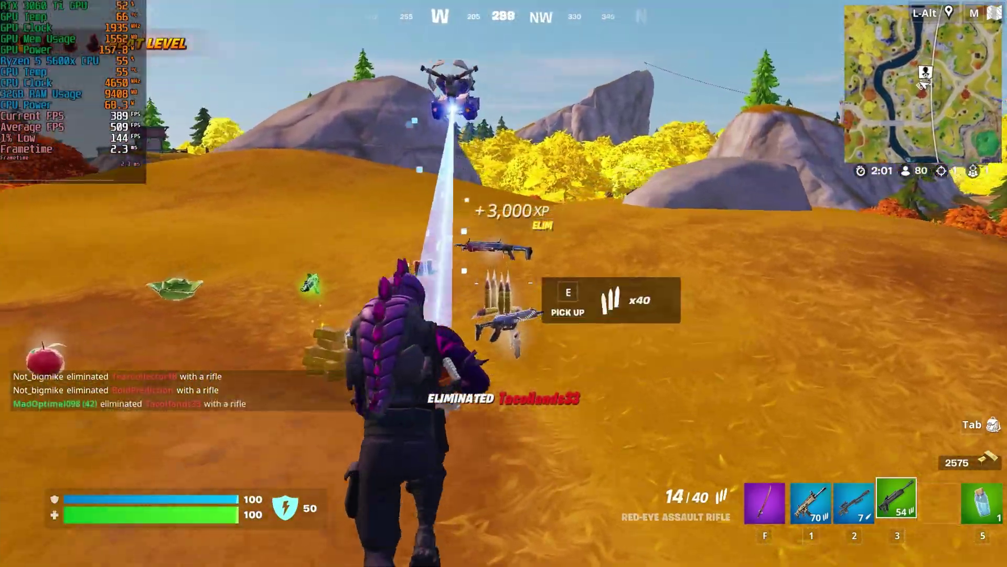
pyautogui.press('w')
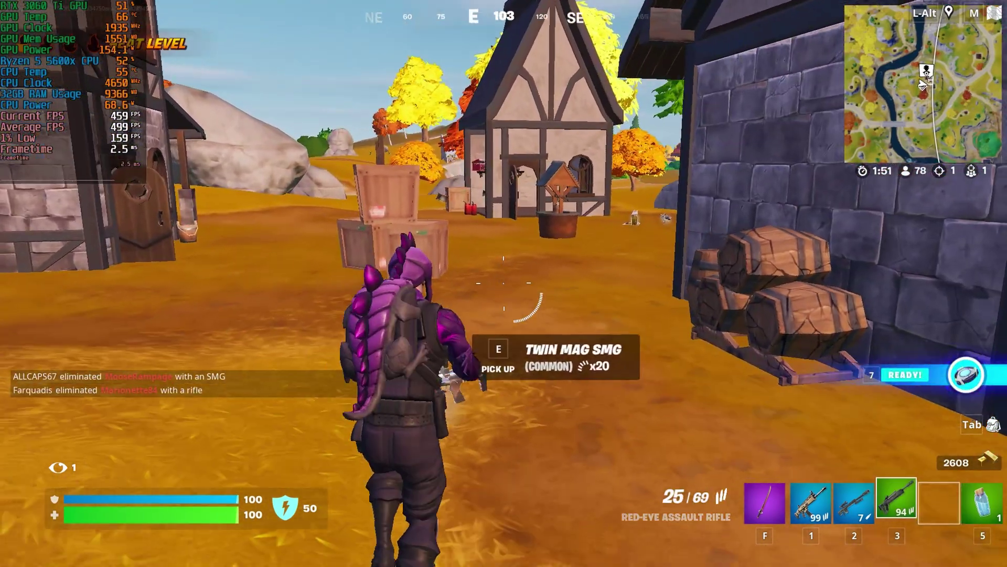
pyautogui.press('w')
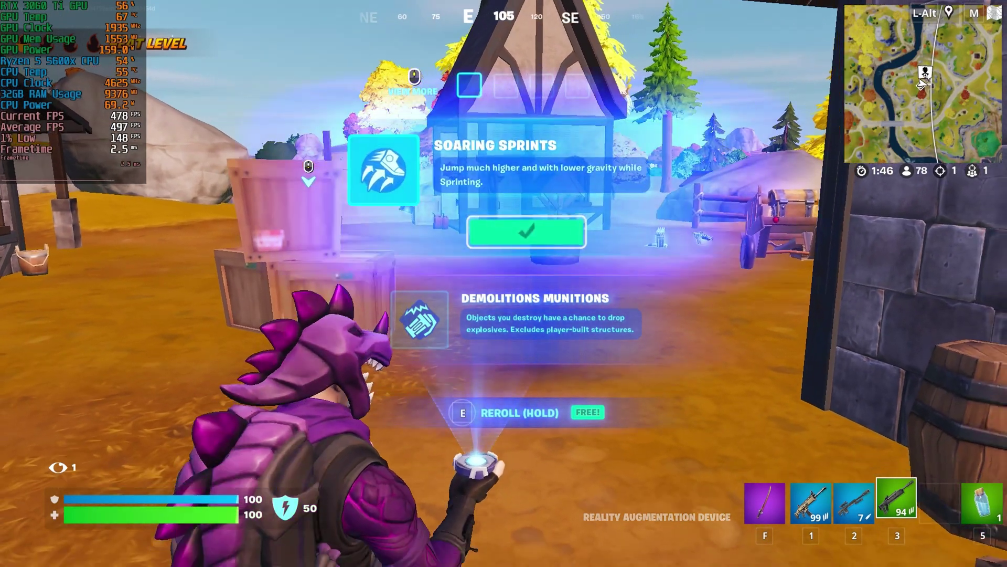
pyautogui.press('w')
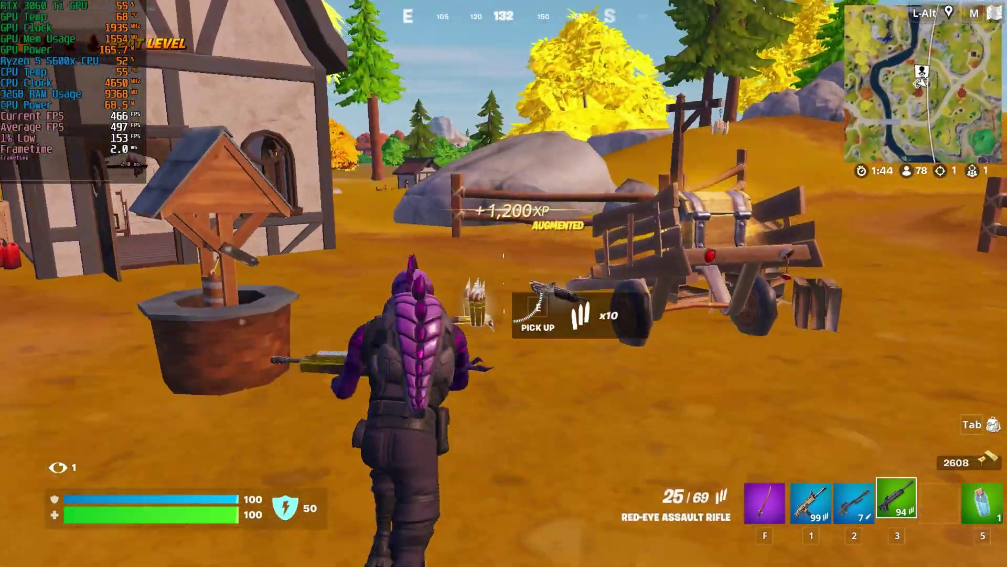
pyautogui.press('w')
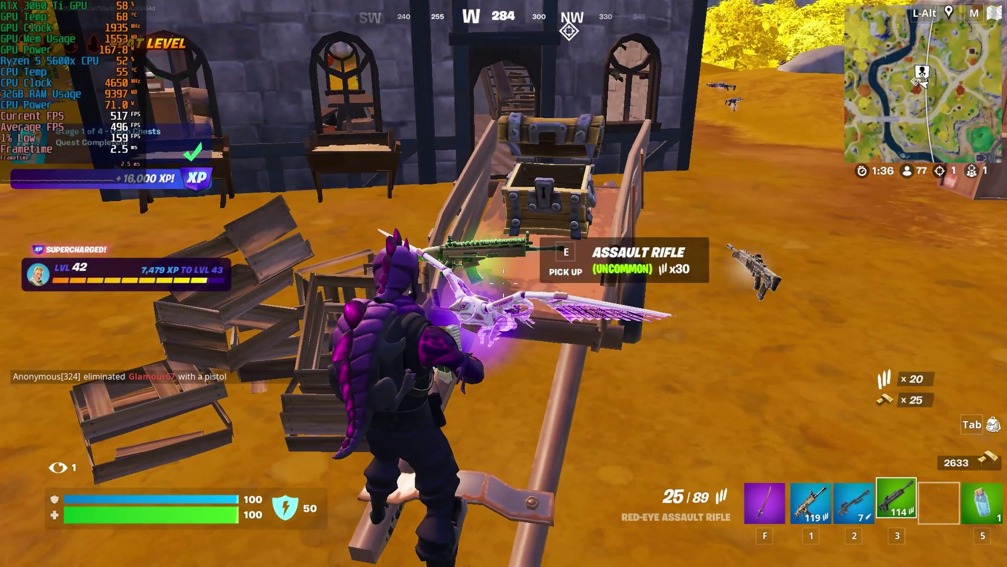
# Step: Run into the stone building, go upstairs to the bedroom and talk to Insight
pyautogui.press('w')
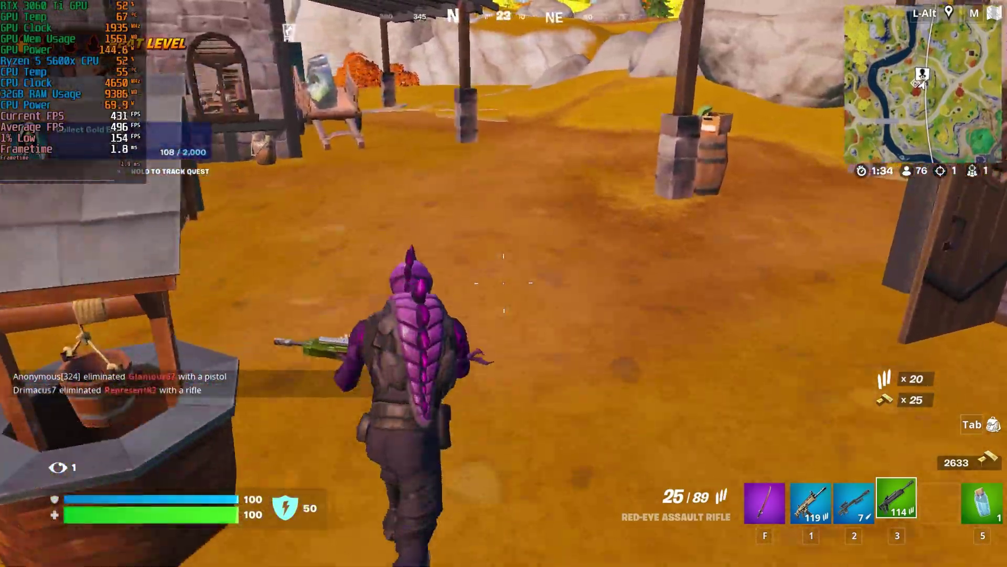
pyautogui.press('w')
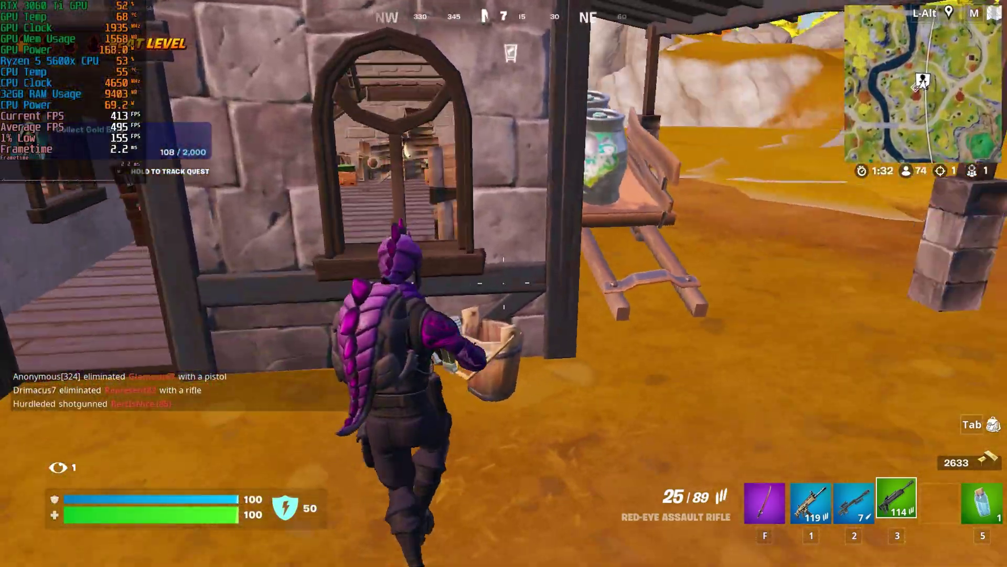
pyautogui.press('w')
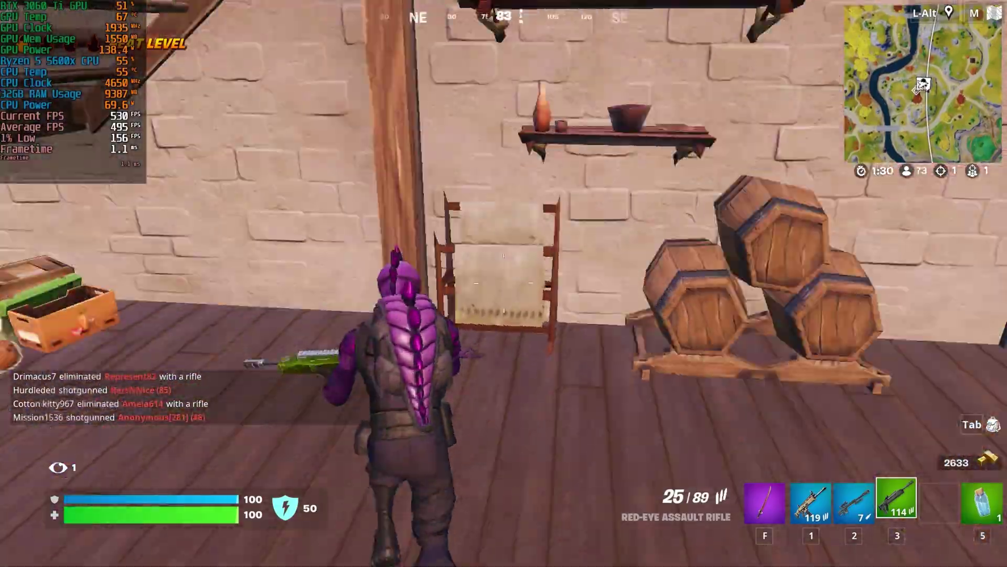
pyautogui.press('w')
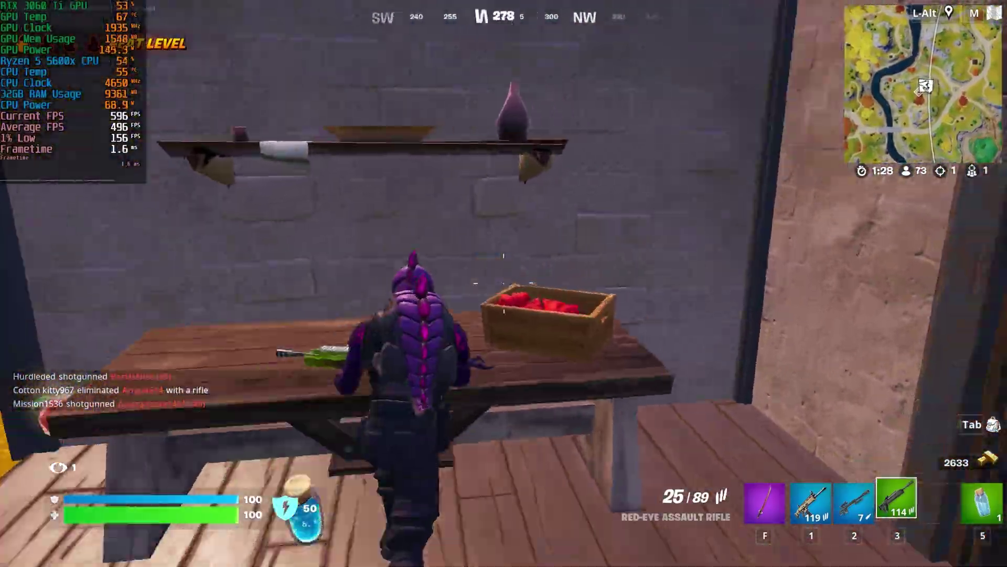
pyautogui.press('w')
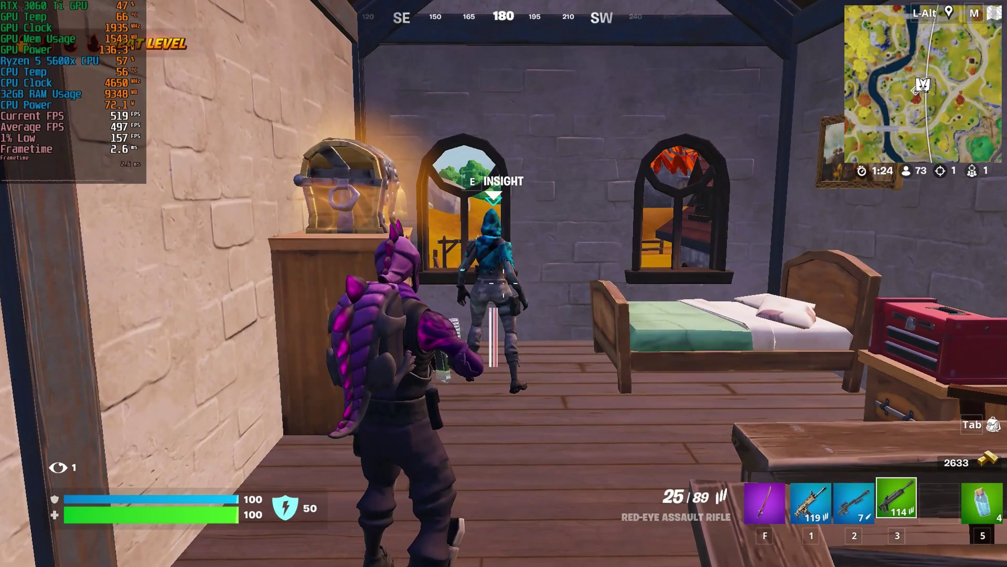
pyautogui.press('w')
pyautogui.press('w')
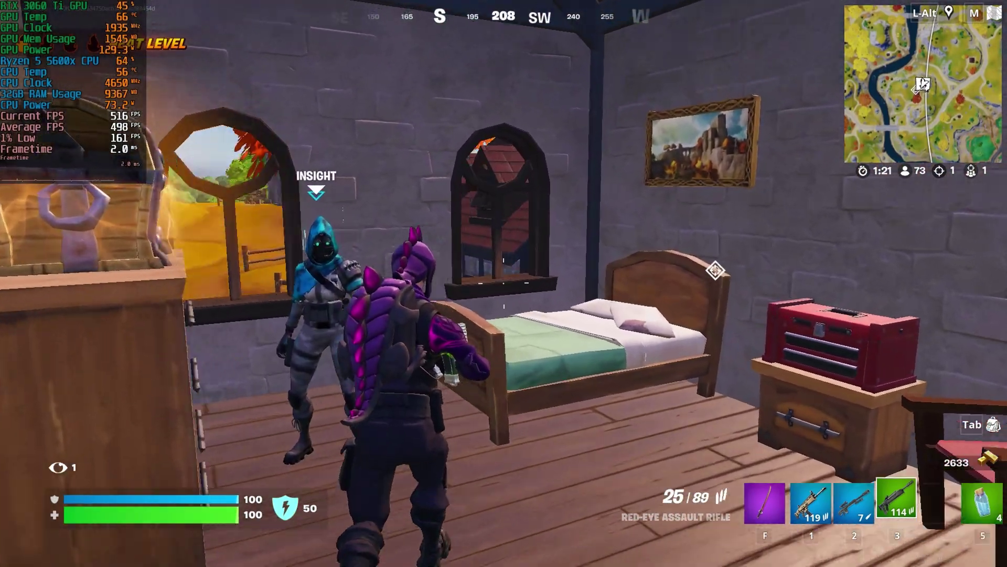
pyautogui.press('e')
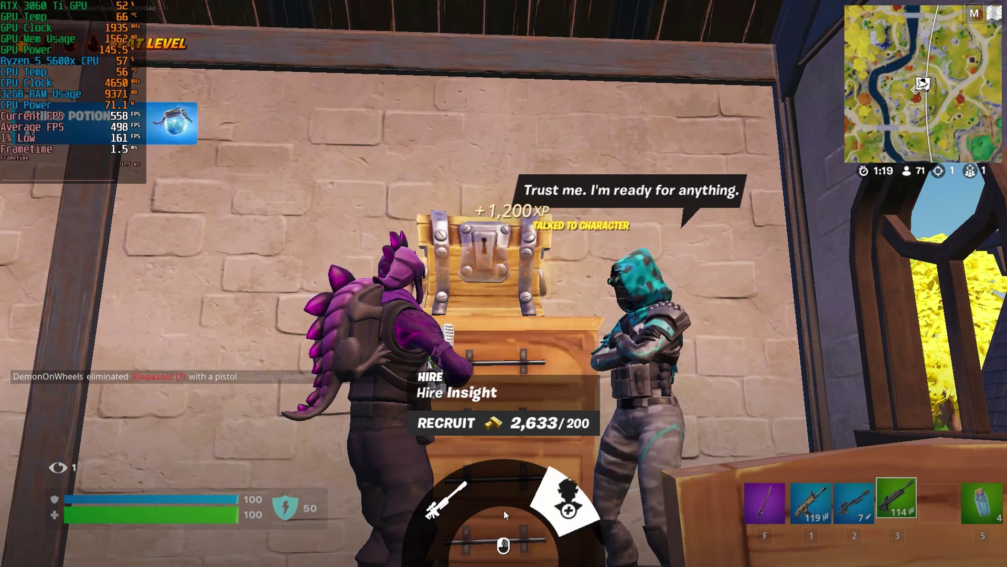
# Step: Close the Insight hire wheel in Fortnite
pyautogui.press('Escape')
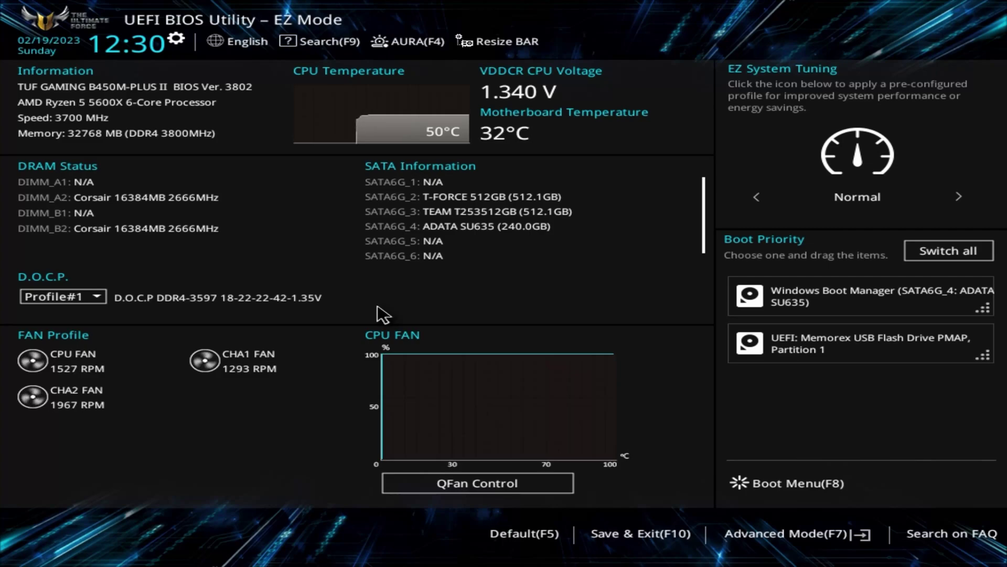
# Step: In Advanced Mode, accept the AMD Overclocking warning and reach the Precision Boost Overdrive page
pyautogui.click(771, 537)
pyautogui.click(411, 78)
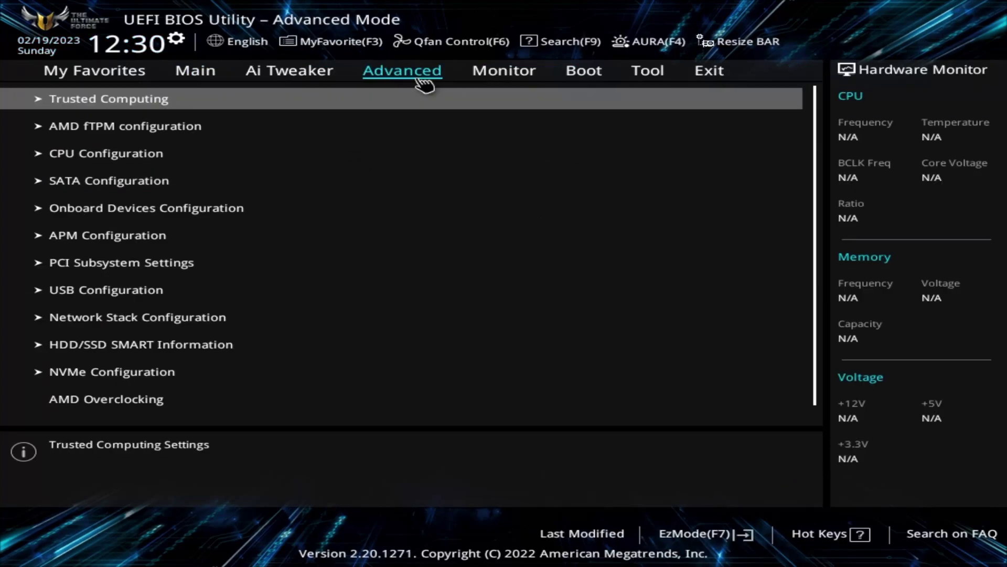
pyautogui.click(160, 406)
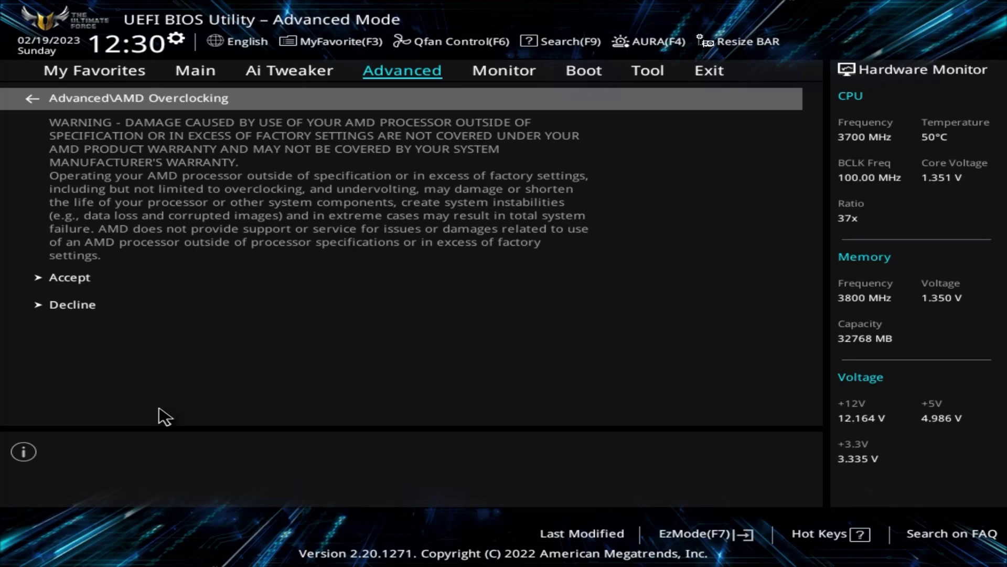
pyautogui.click(103, 278)
pyautogui.click(216, 223)
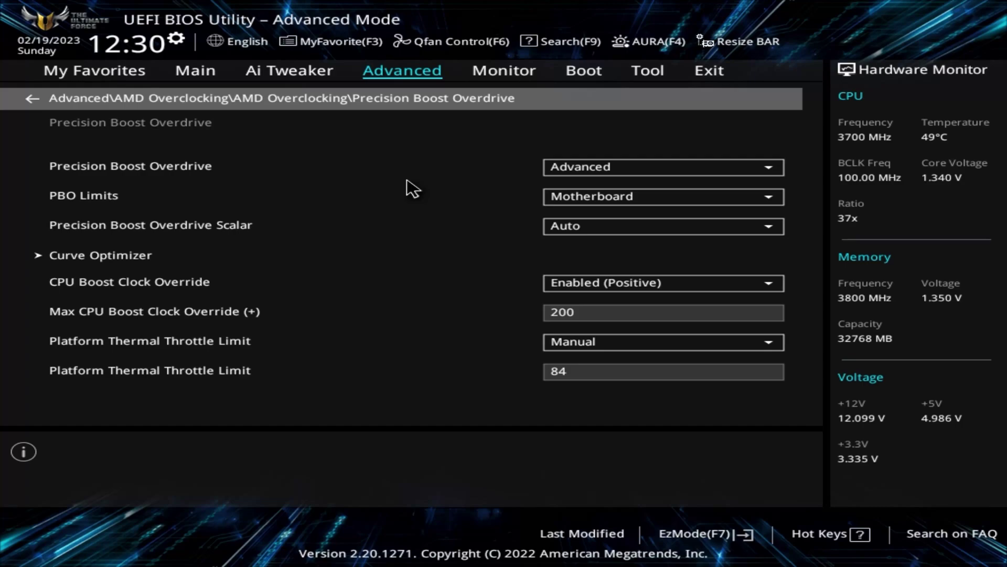
# Step: Set Precision Boost Overdrive to Advanced and PBO Limits to Motherboard
pyautogui.click(628, 174)
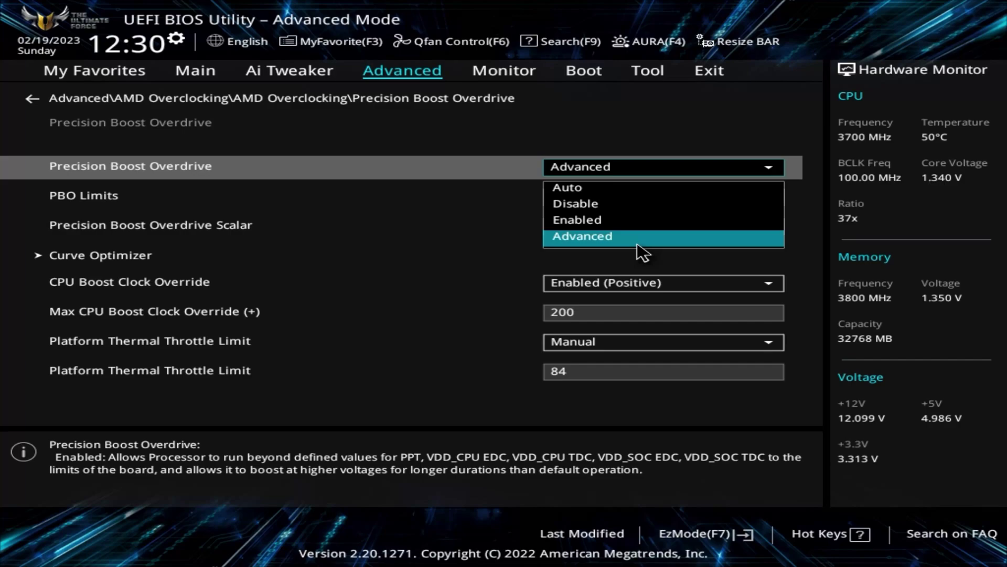
pyautogui.click(690, 123)
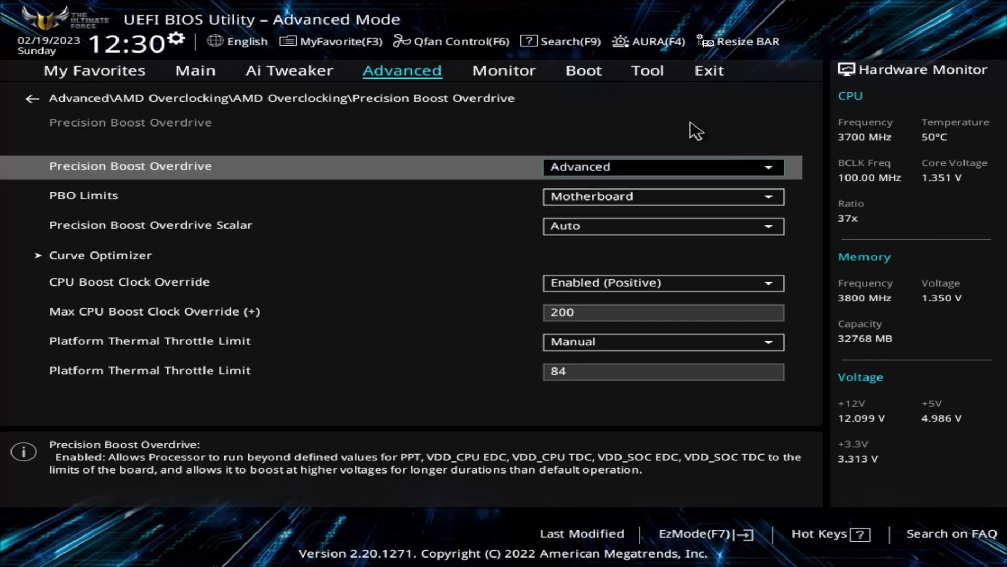
pyautogui.click(433, 196)
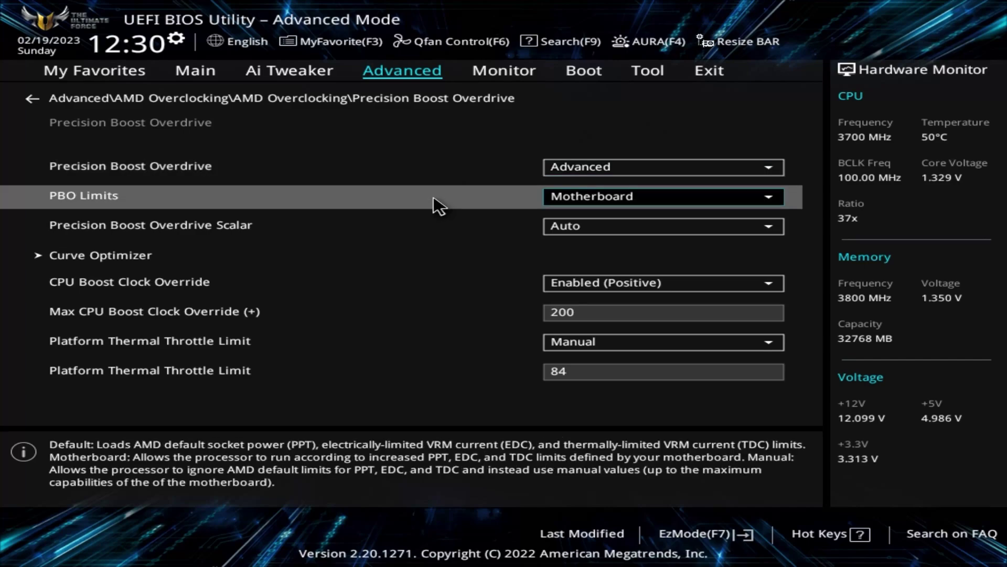
pyautogui.click(685, 204)
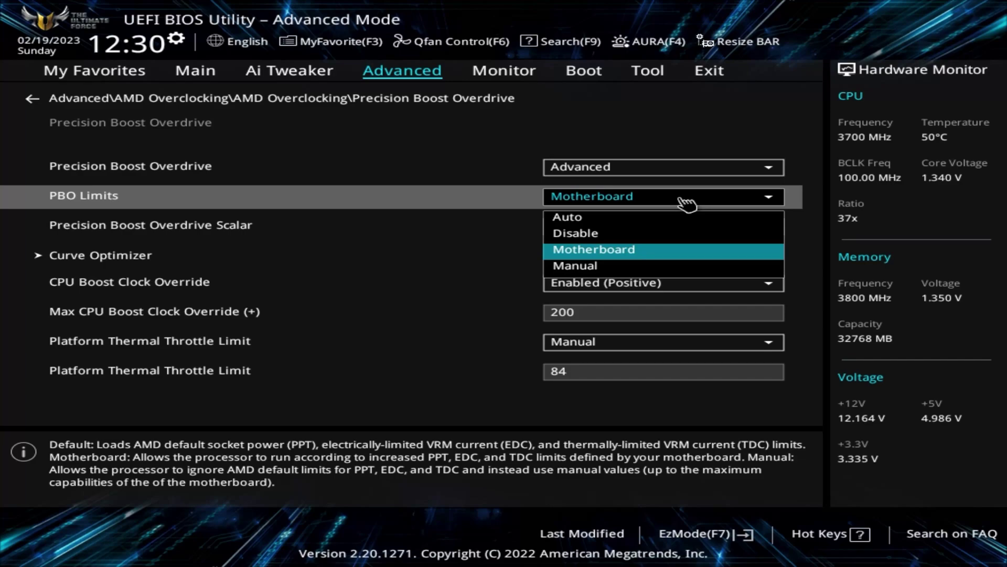
pyautogui.click(596, 253)
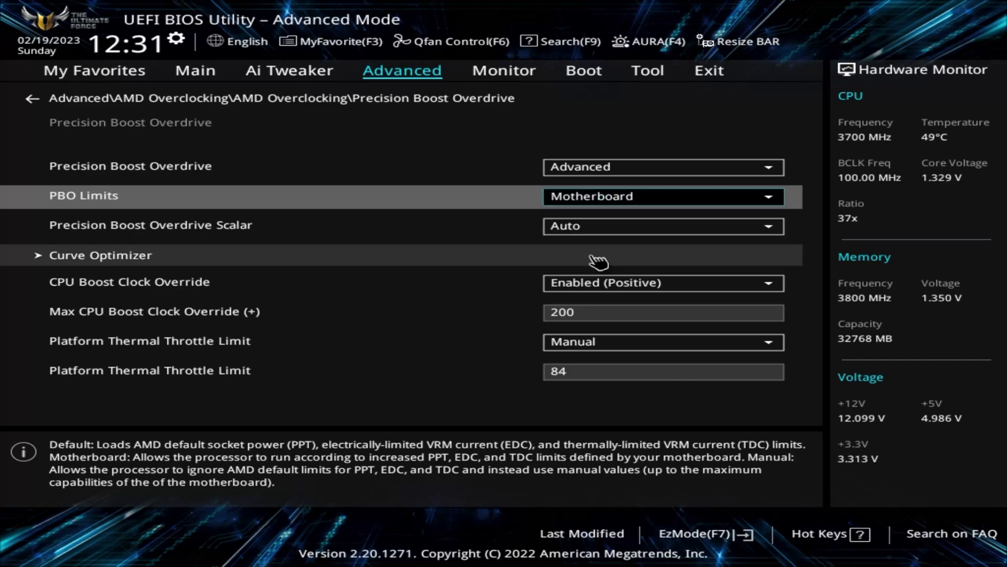
# Step: Set CPU Boost Clock Override to Enabled (Positive) with a 200 MHz maximum
pyautogui.click(600, 286)
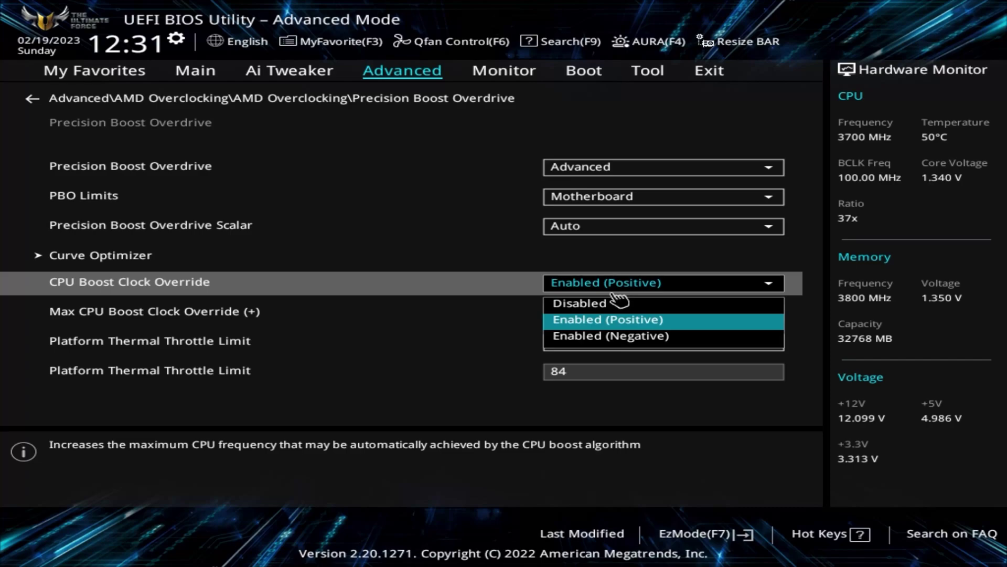
pyautogui.click(649, 317)
pyautogui.click(656, 324)
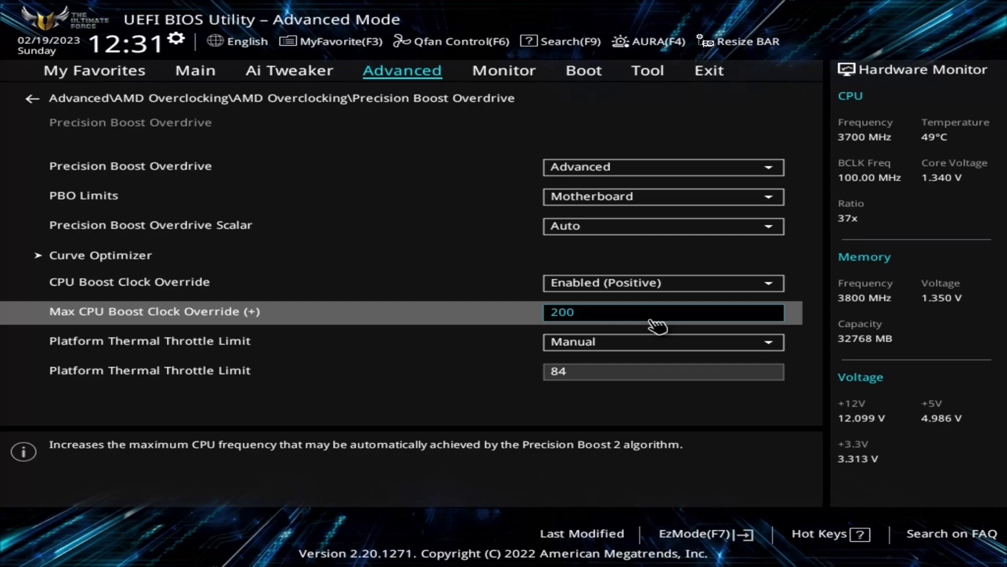
# Step: Set Platform Thermal Throttle Limit to Manual with an 84°C limit
pyautogui.click(657, 346)
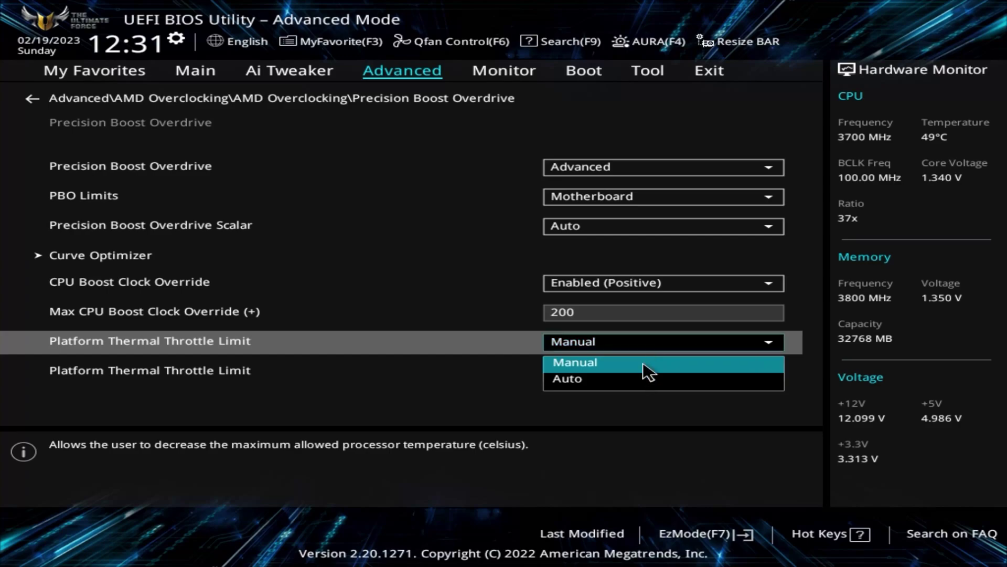
pyautogui.click(644, 362)
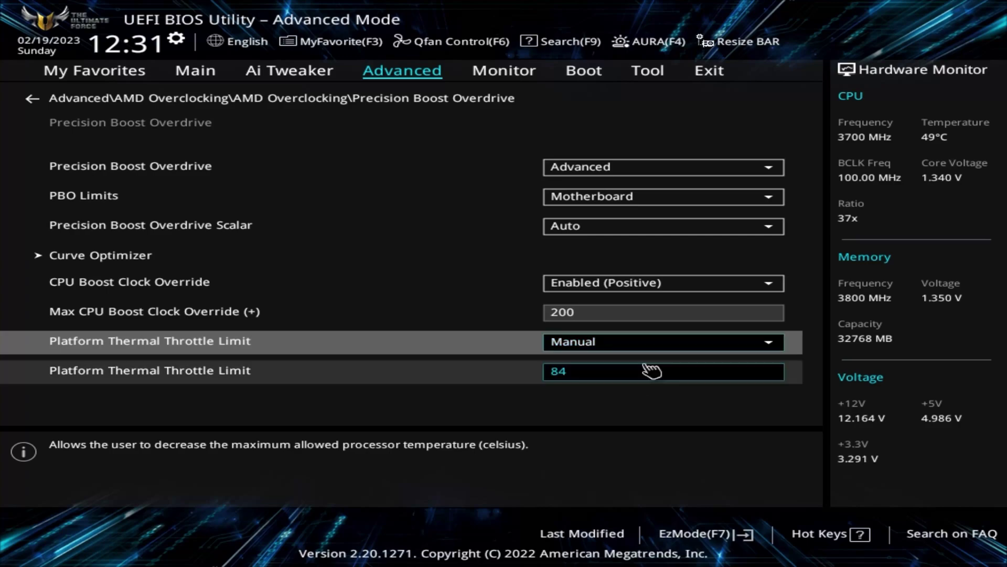
pyautogui.click(609, 382)
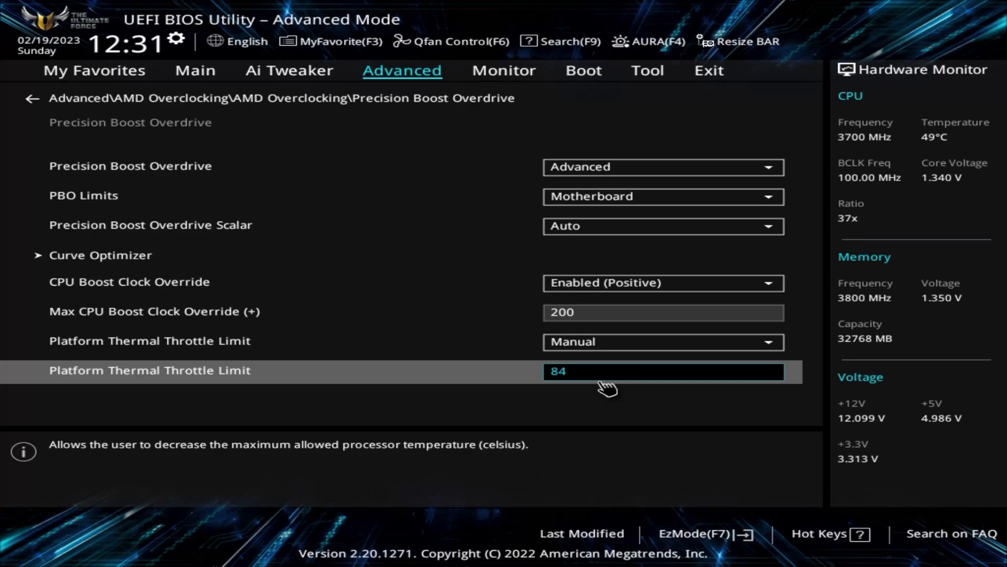
# Step: Configure Curve Optimizer for All Cores with a Negative sign and magnitude 13
pyautogui.click(209, 265)
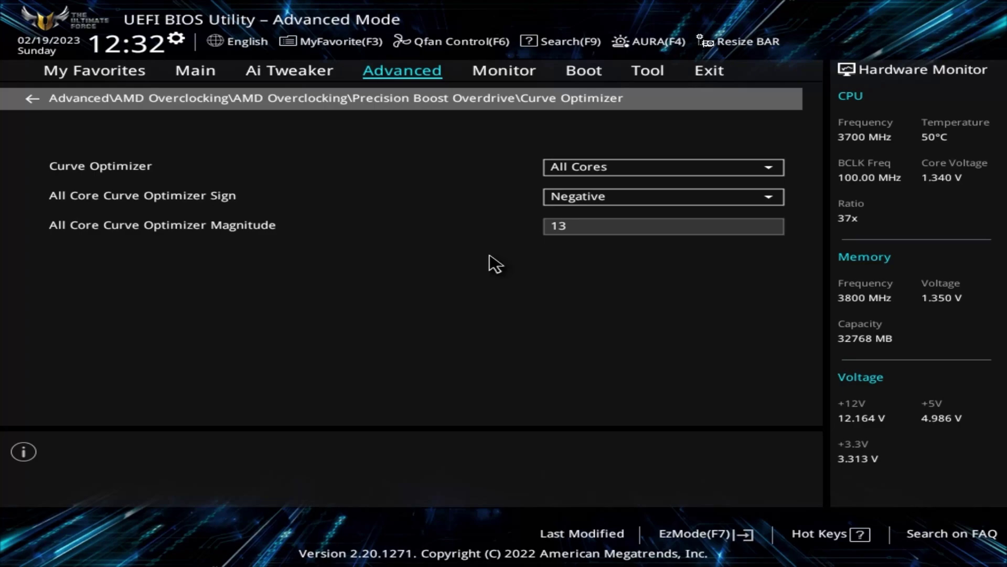
pyautogui.click(629, 167)
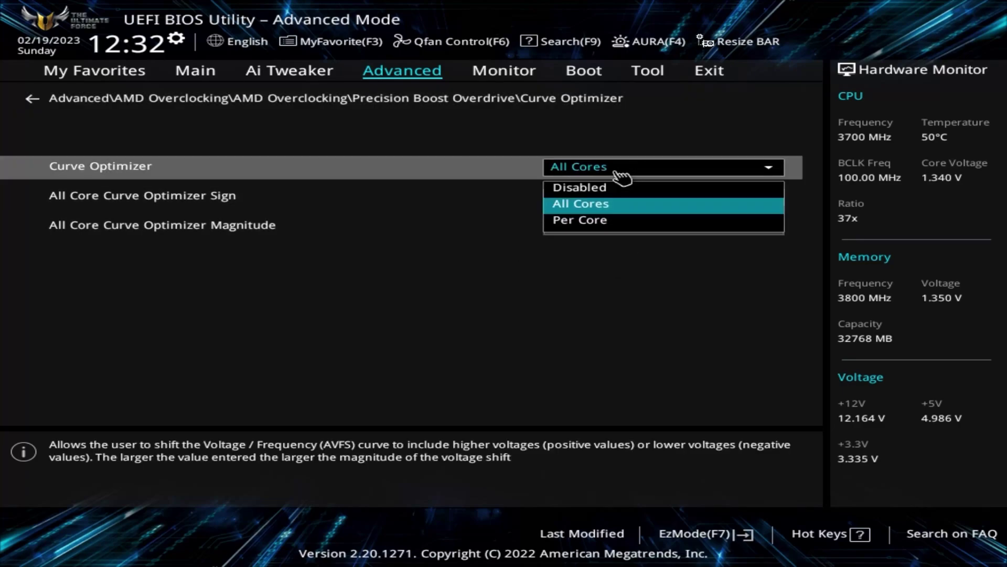
pyautogui.click(613, 204)
pyautogui.click(595, 198)
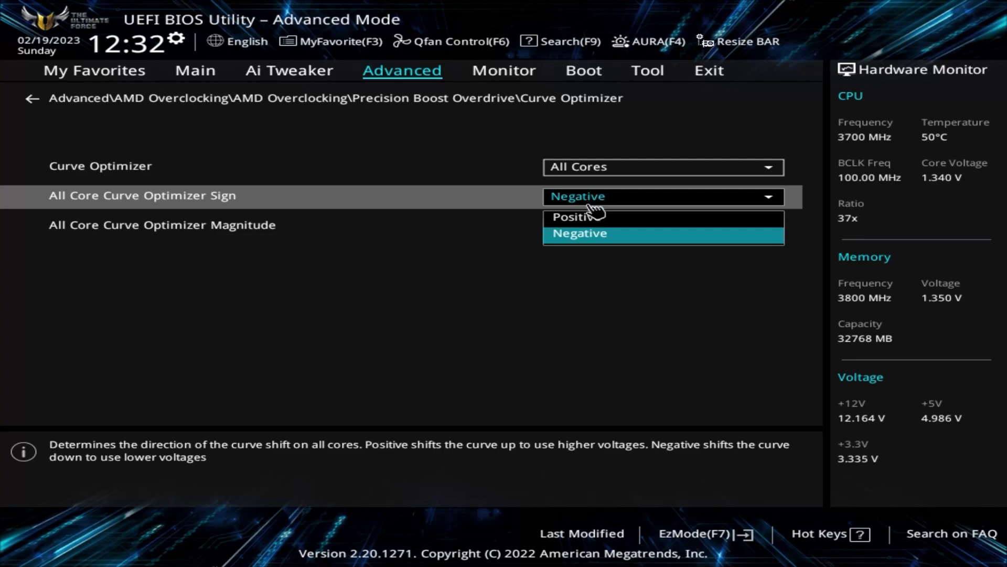
pyautogui.click(584, 236)
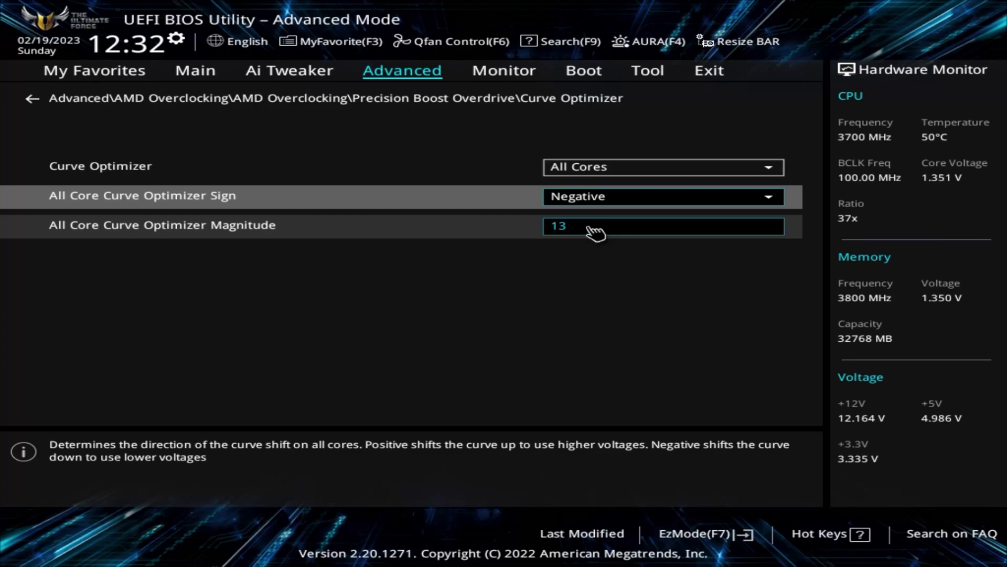
pyautogui.click(596, 231)
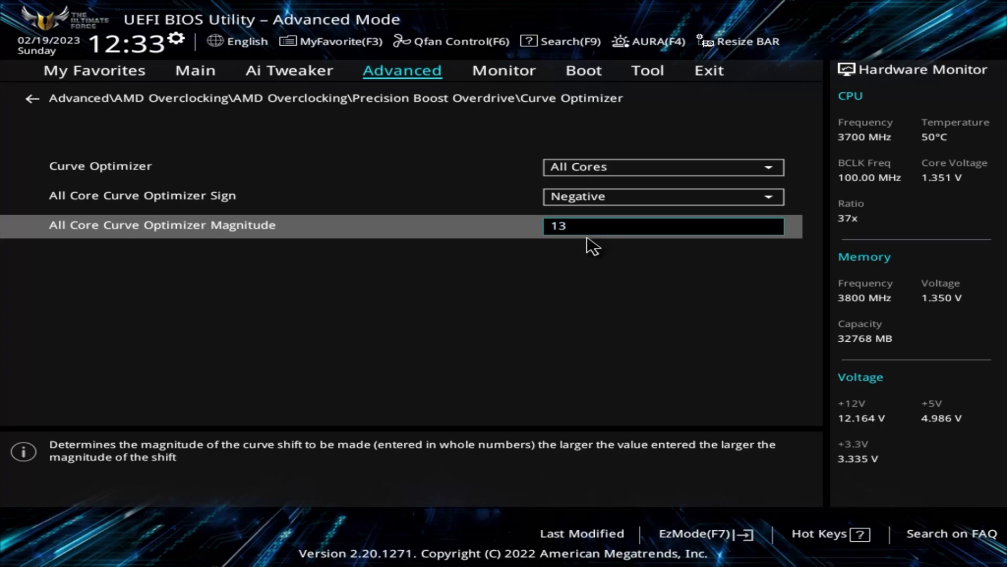
# Step: On the Ai Tweaker page, set Ai Overclock Tuner to D.O.C.P. with the DDR4-3597 profile
pyautogui.click(195, 73)
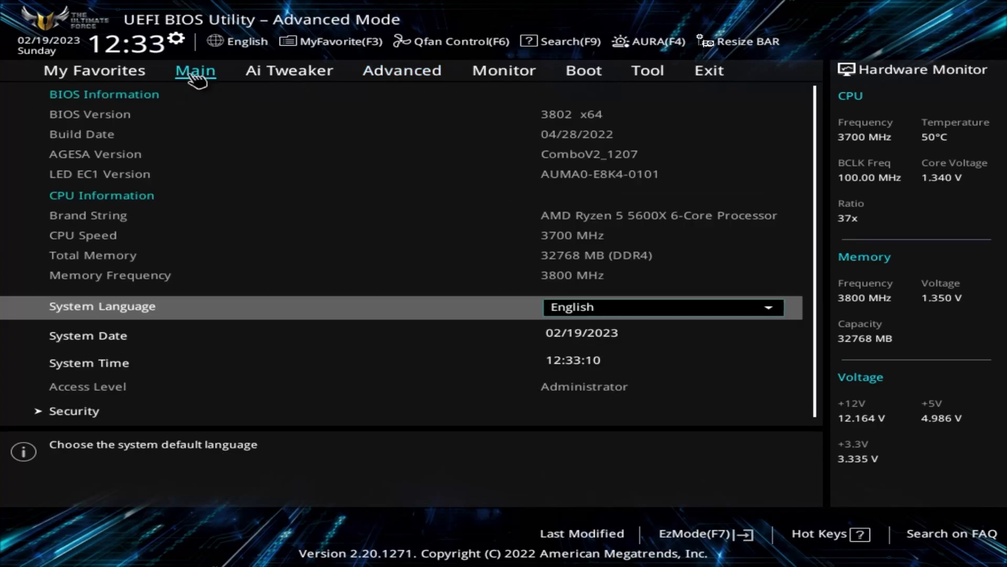
pyautogui.click(271, 73)
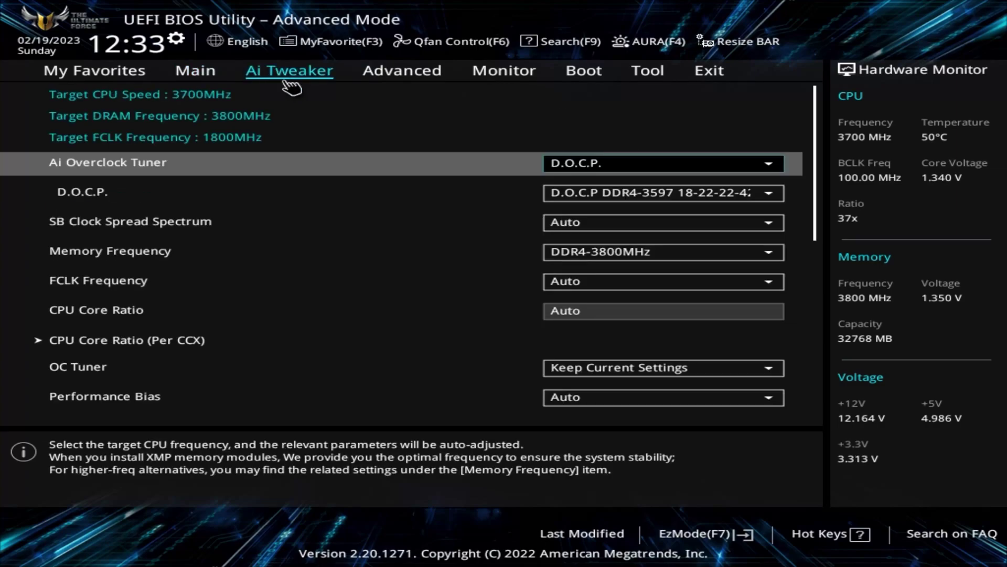
pyautogui.click(669, 178)
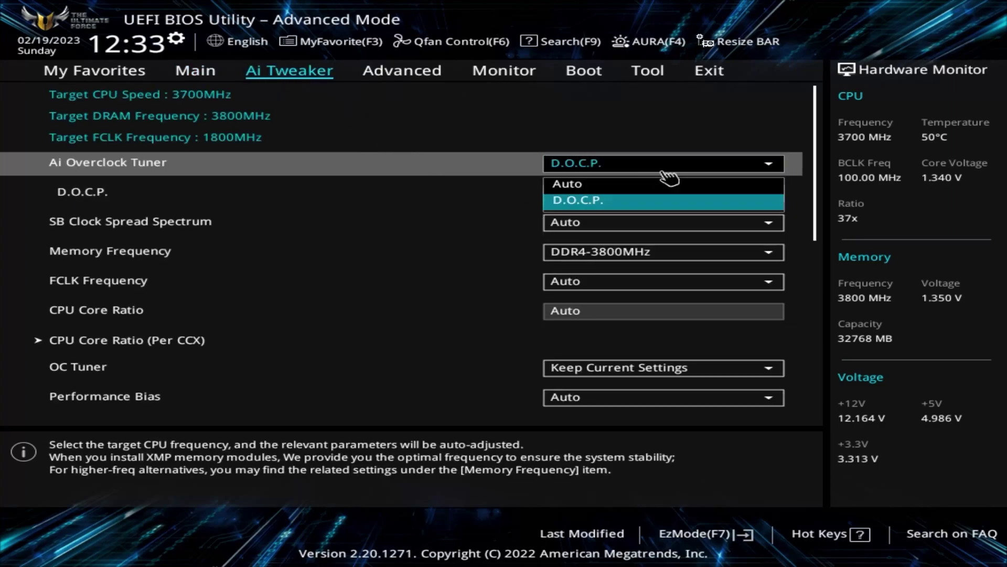
pyautogui.click(603, 200)
pyautogui.click(637, 198)
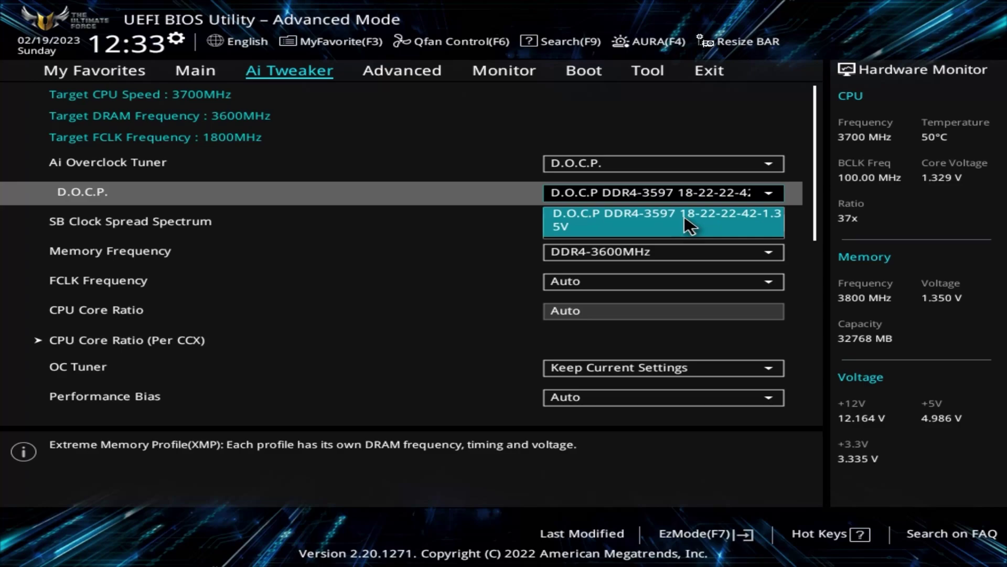